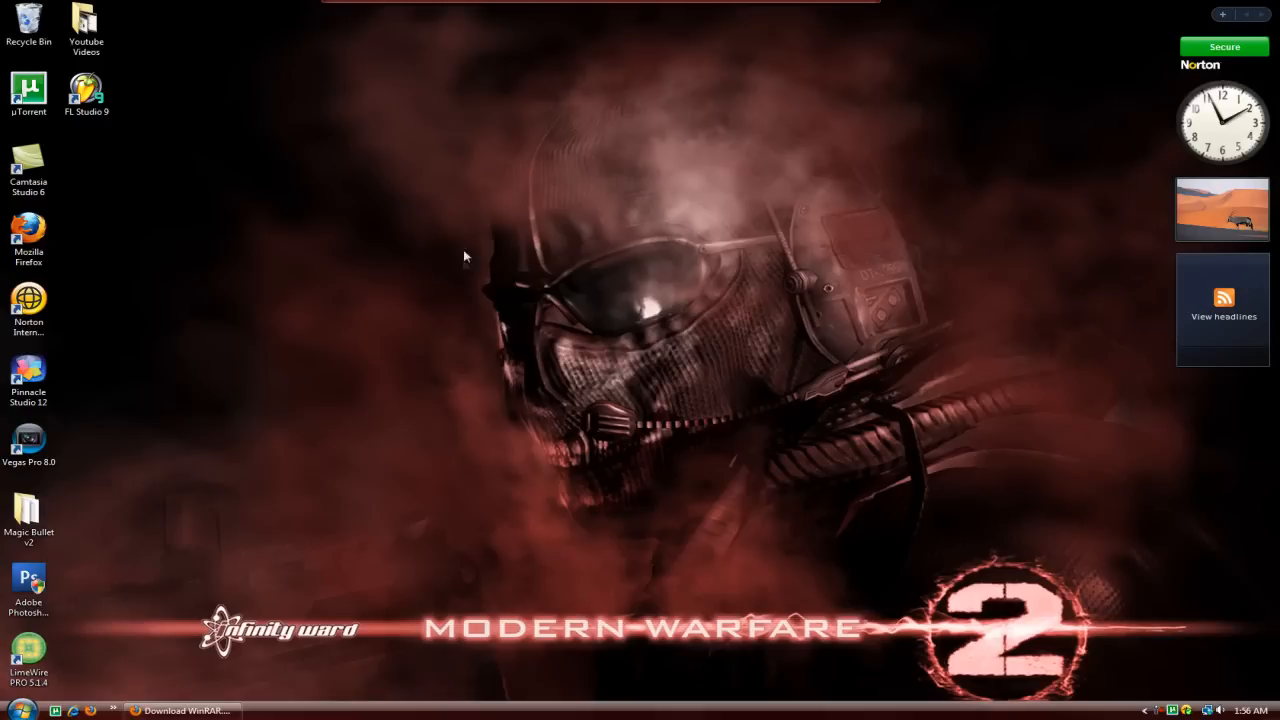
# Step: Download WinRAR.zip from the FileFront page in Firefox, choosing Save File
pyautogui.click(185, 710)
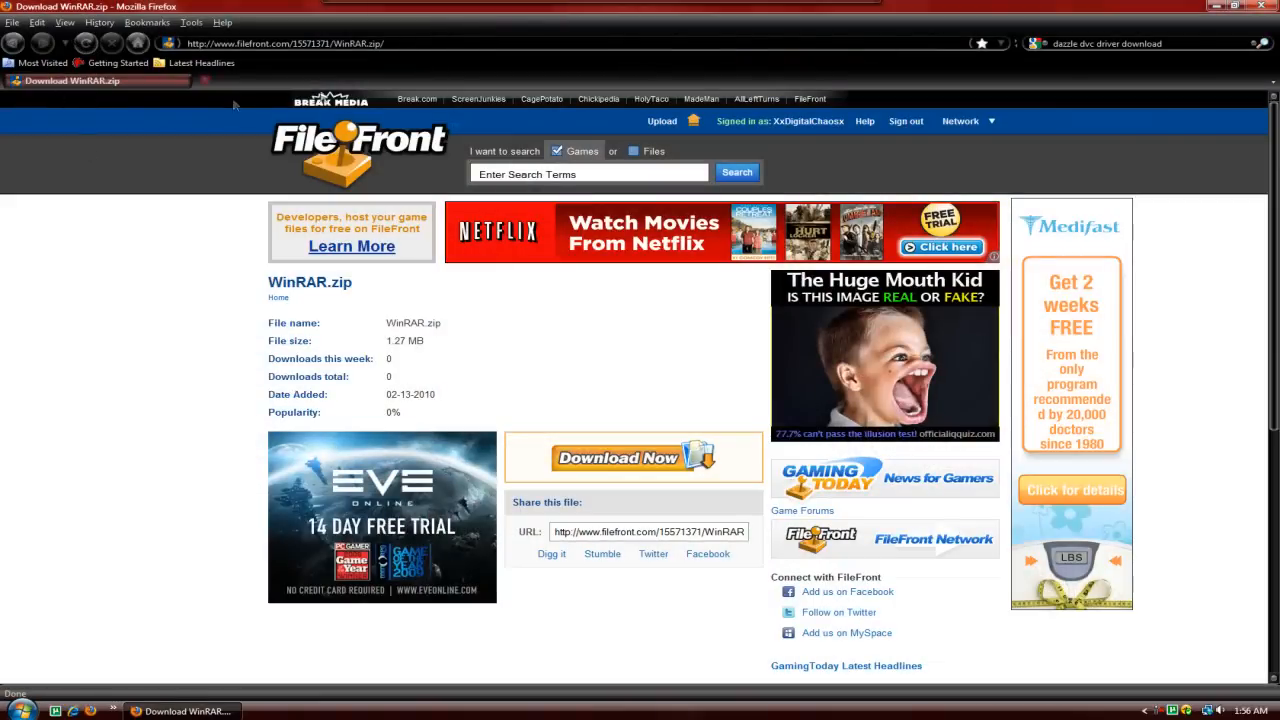
pyautogui.click(600, 462)
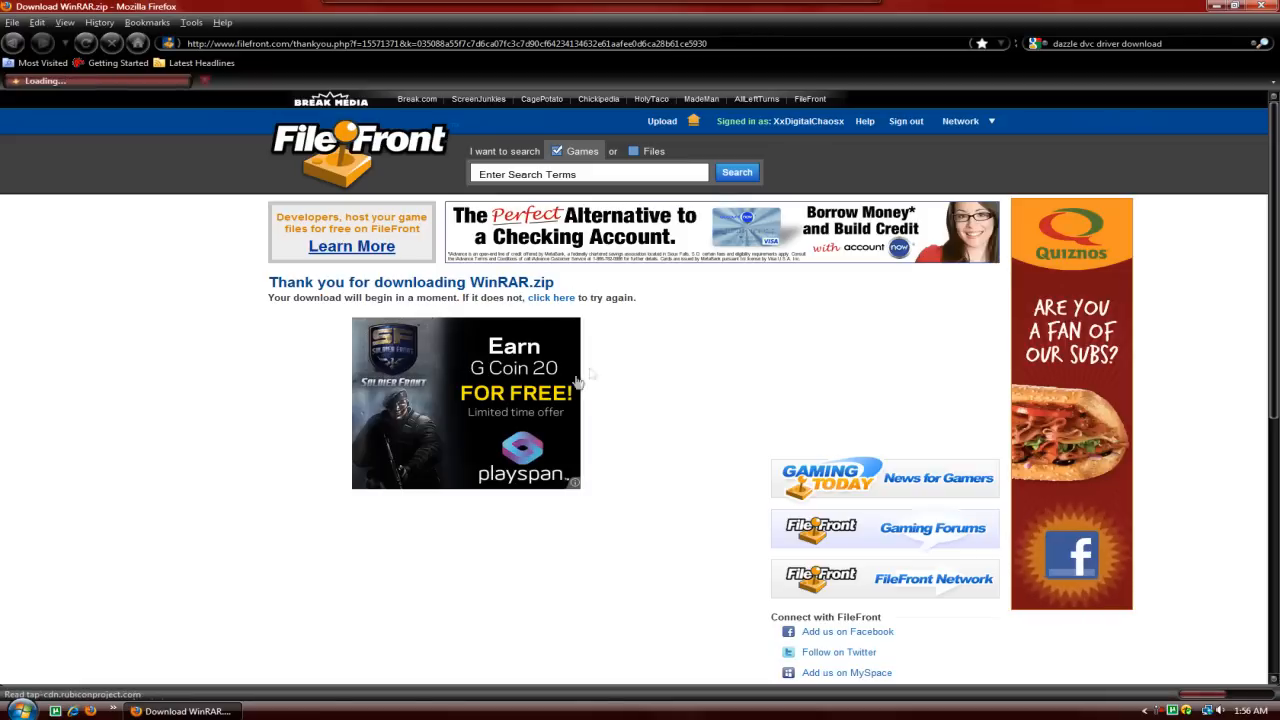
pyautogui.click(556, 300)
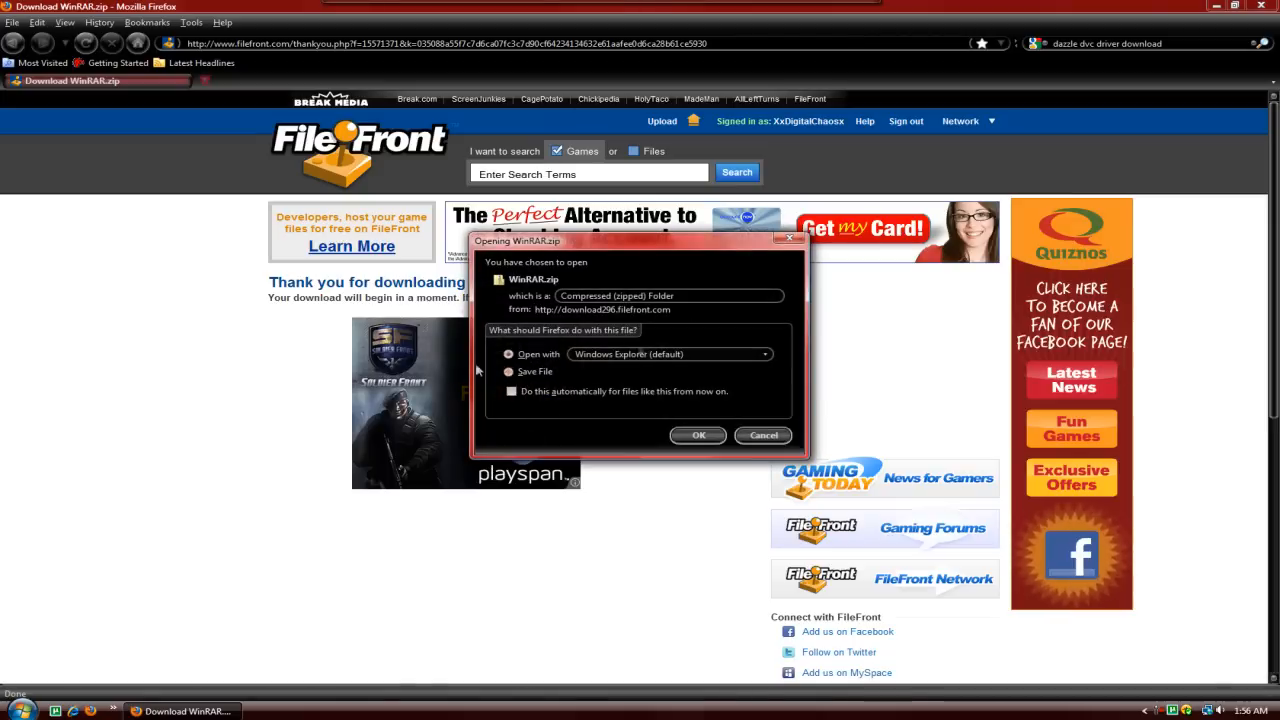
pyautogui.click(508, 372)
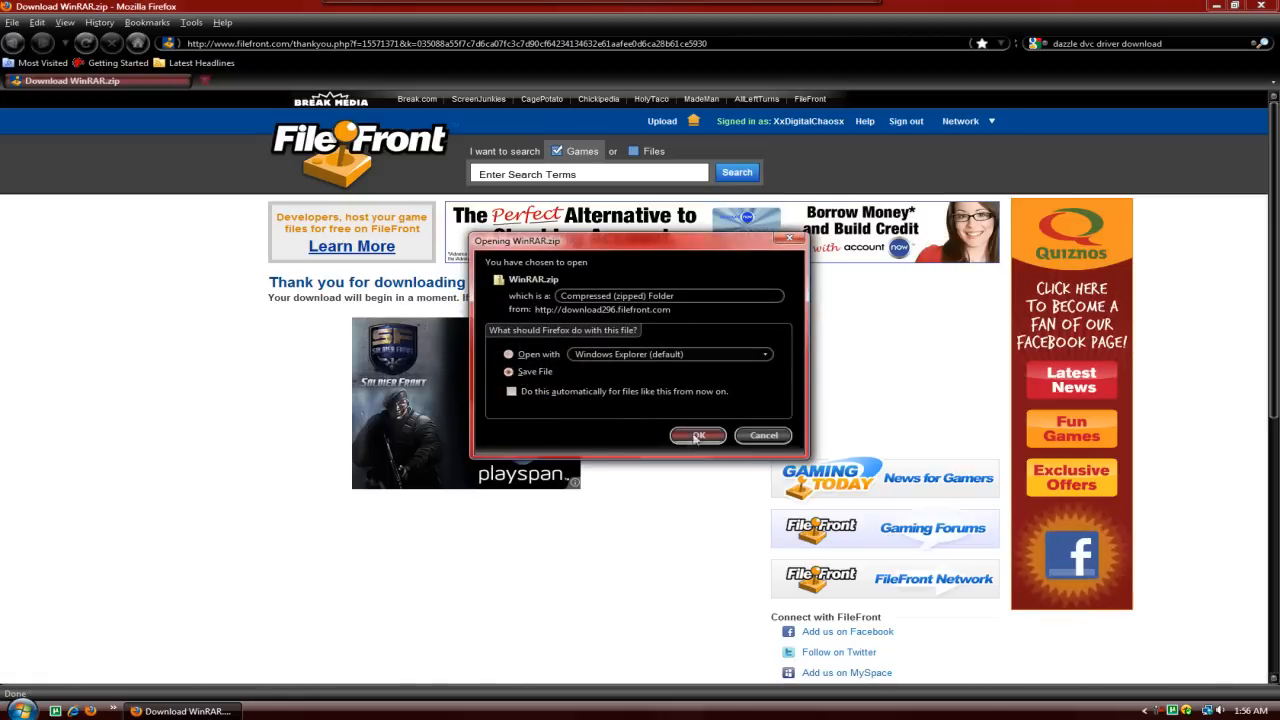
pyautogui.click(698, 435)
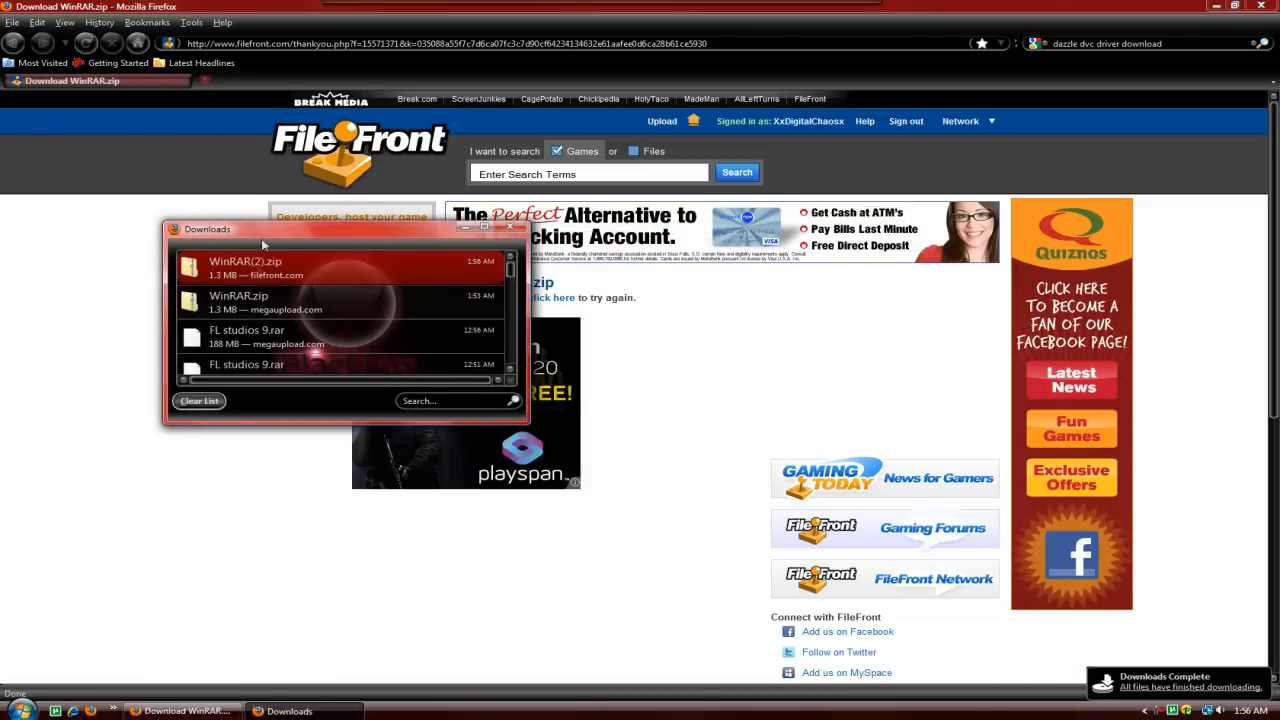
# Step: Close the finished Downloads list and bring up the Start menu
pyautogui.click(510, 229)
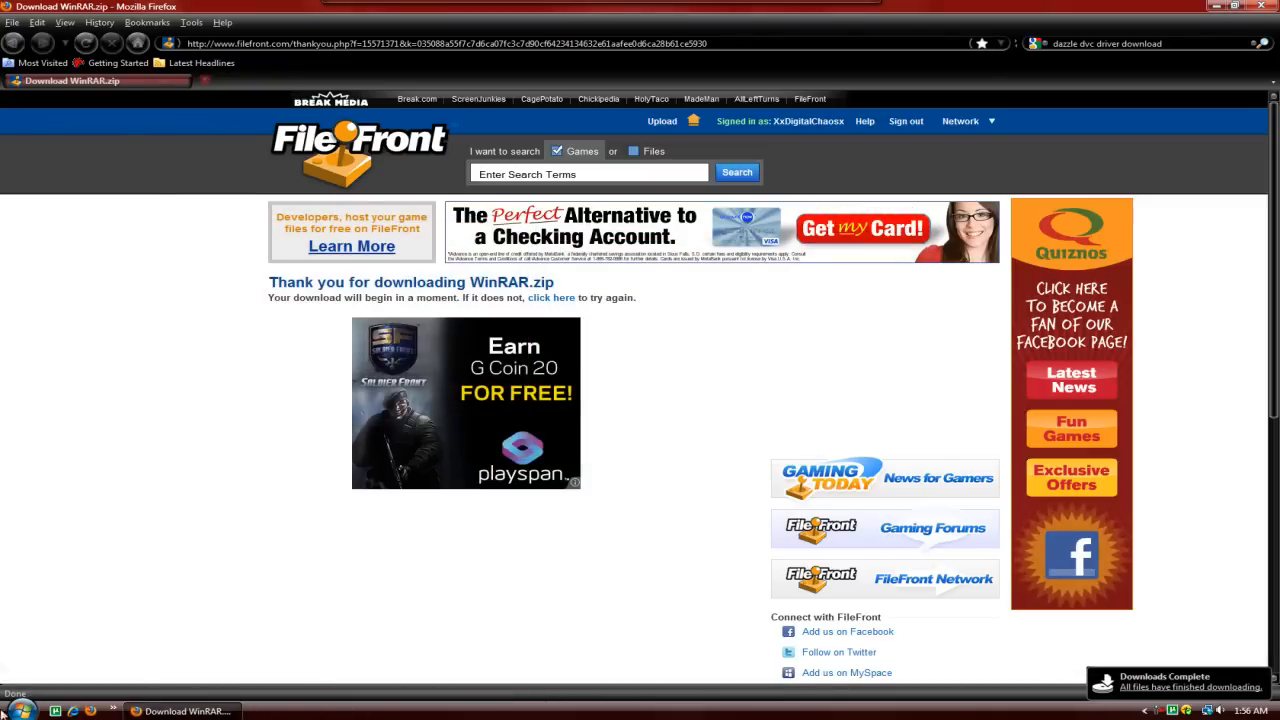
pyautogui.click(18, 710)
# Step: In the Downloads folder, delete the older WinRAR zip and confirm
pyautogui.click(218, 393)
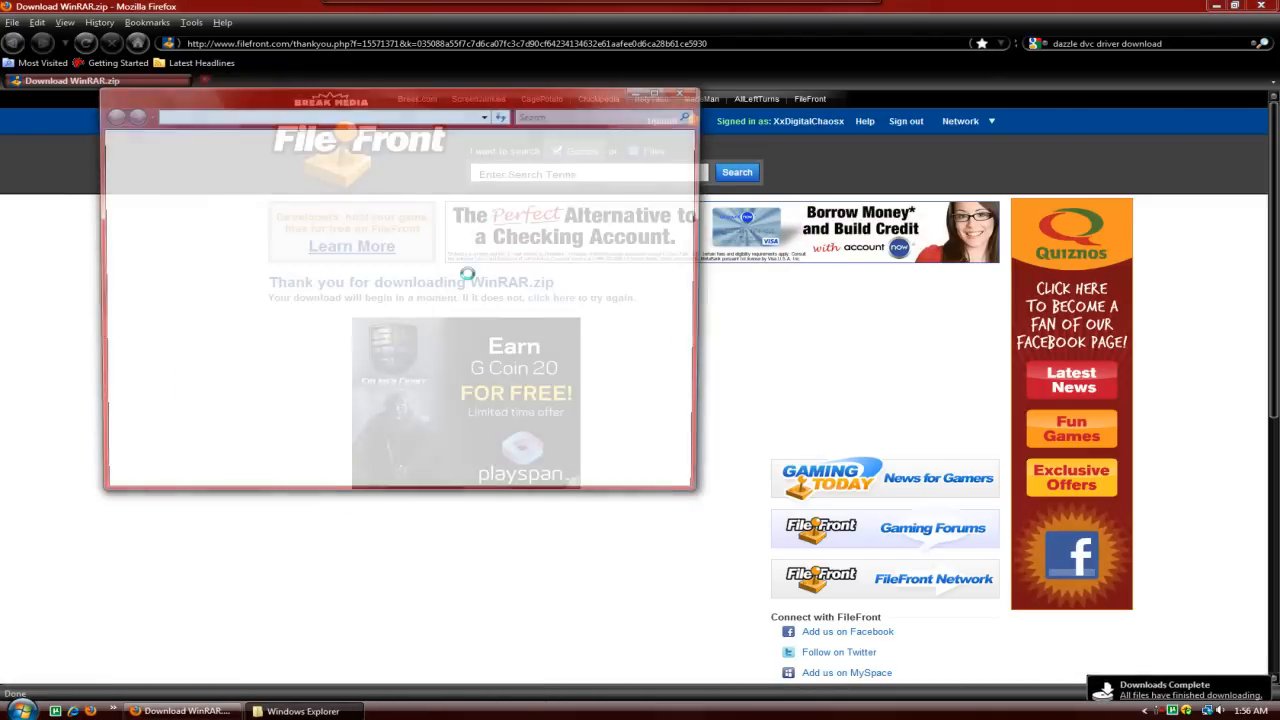
pyautogui.doubleClick(460, 219)
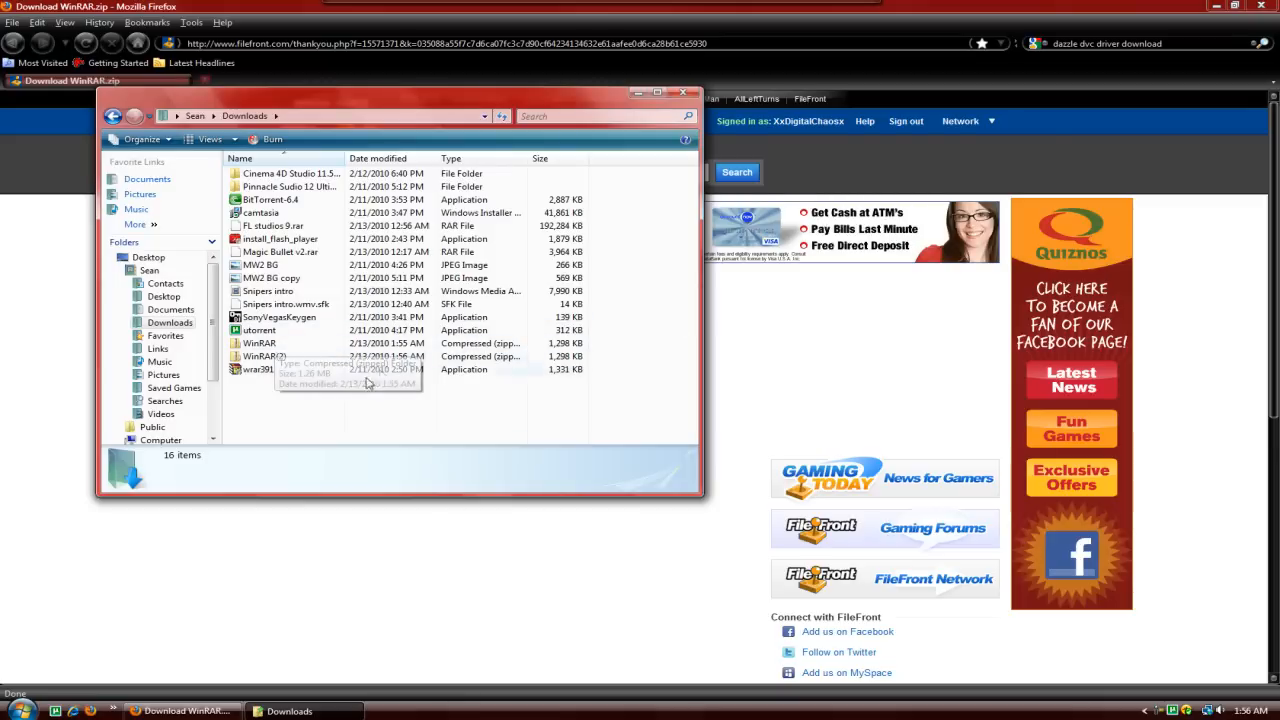
pyautogui.rightClick(278, 358)
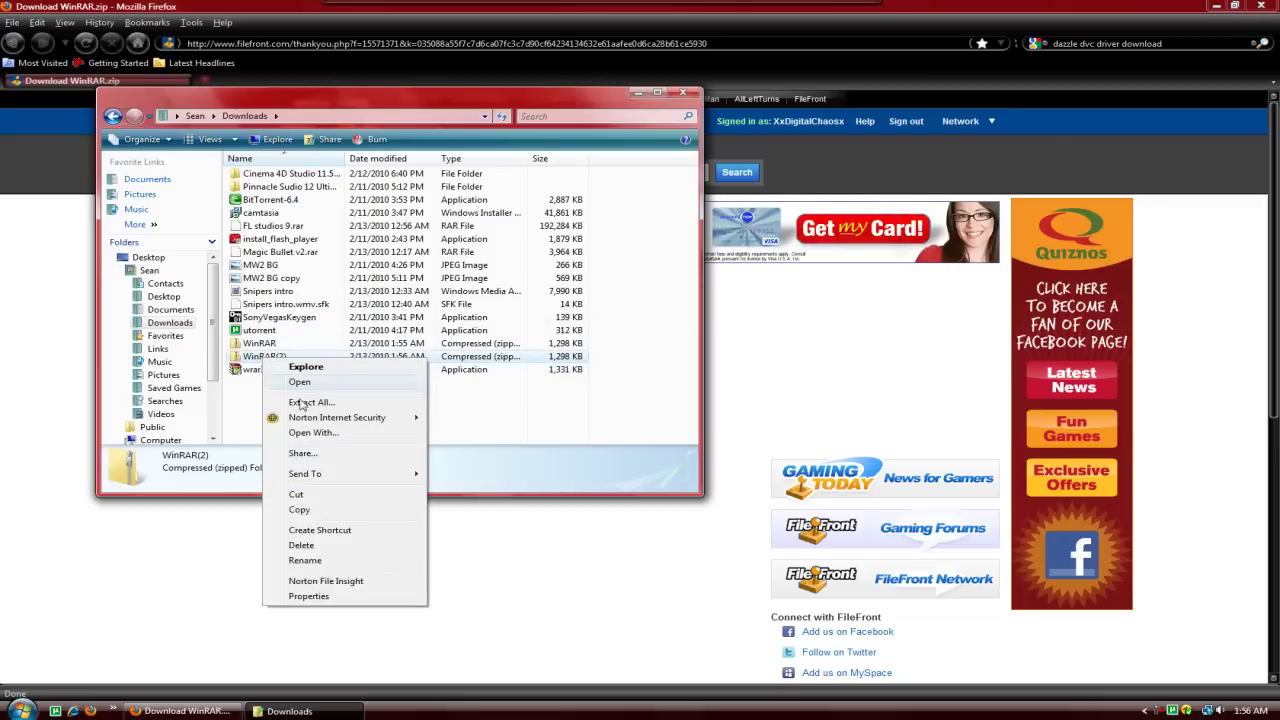
pyautogui.rightClick(259, 342)
pyautogui.click(315, 531)
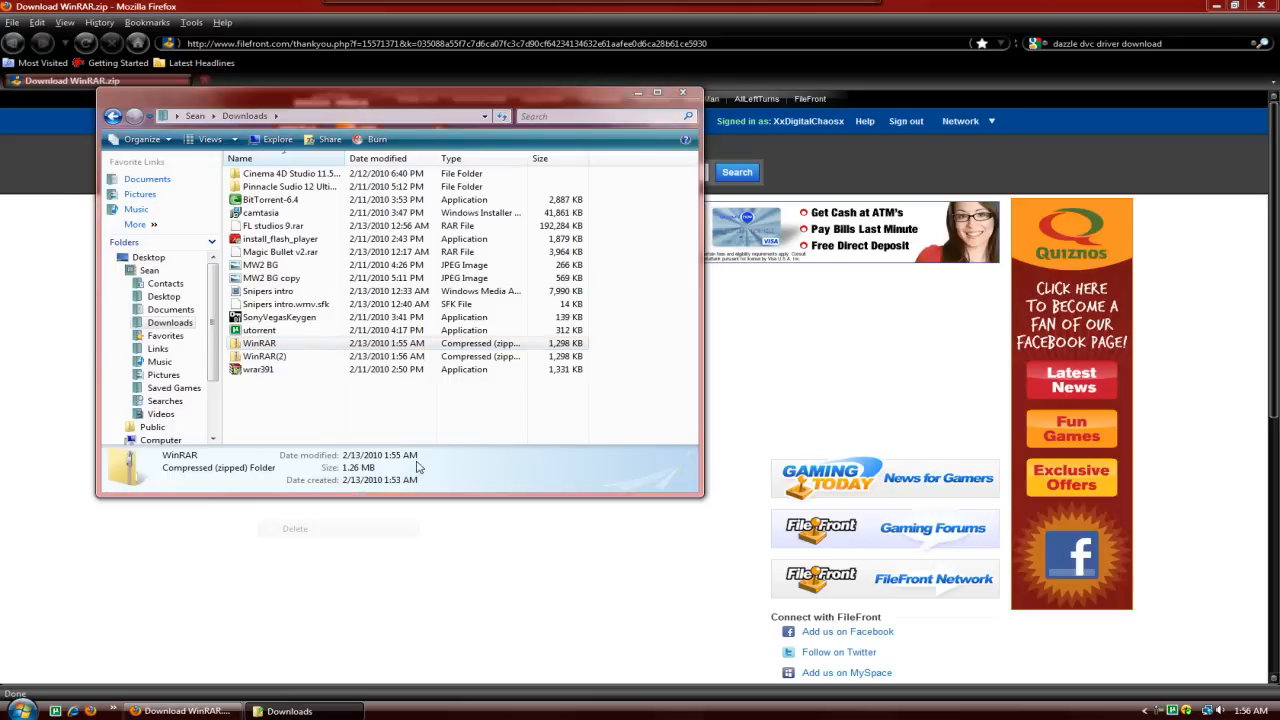
pyautogui.click(712, 410)
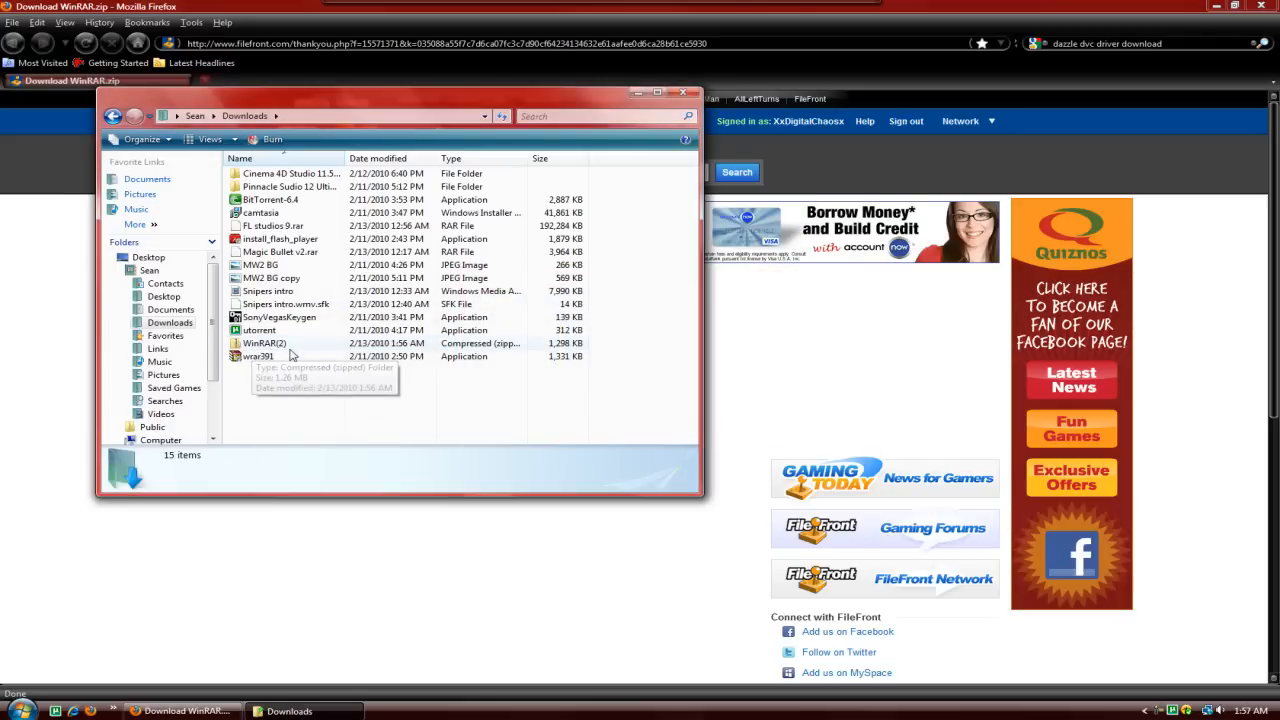
# Step: Launch WinRAR Installer from the WinRAR folder inside the WinRAR(2) archive
pyautogui.doubleClick(265, 343)
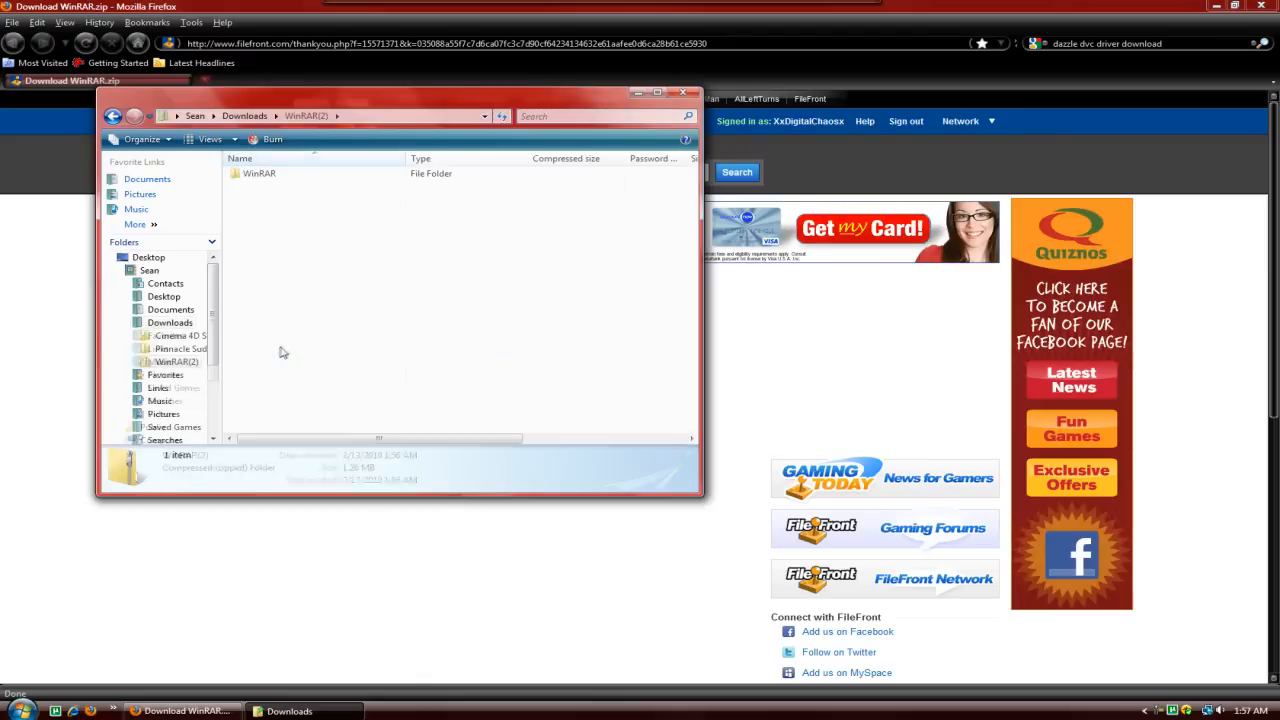
pyautogui.doubleClick(250, 174)
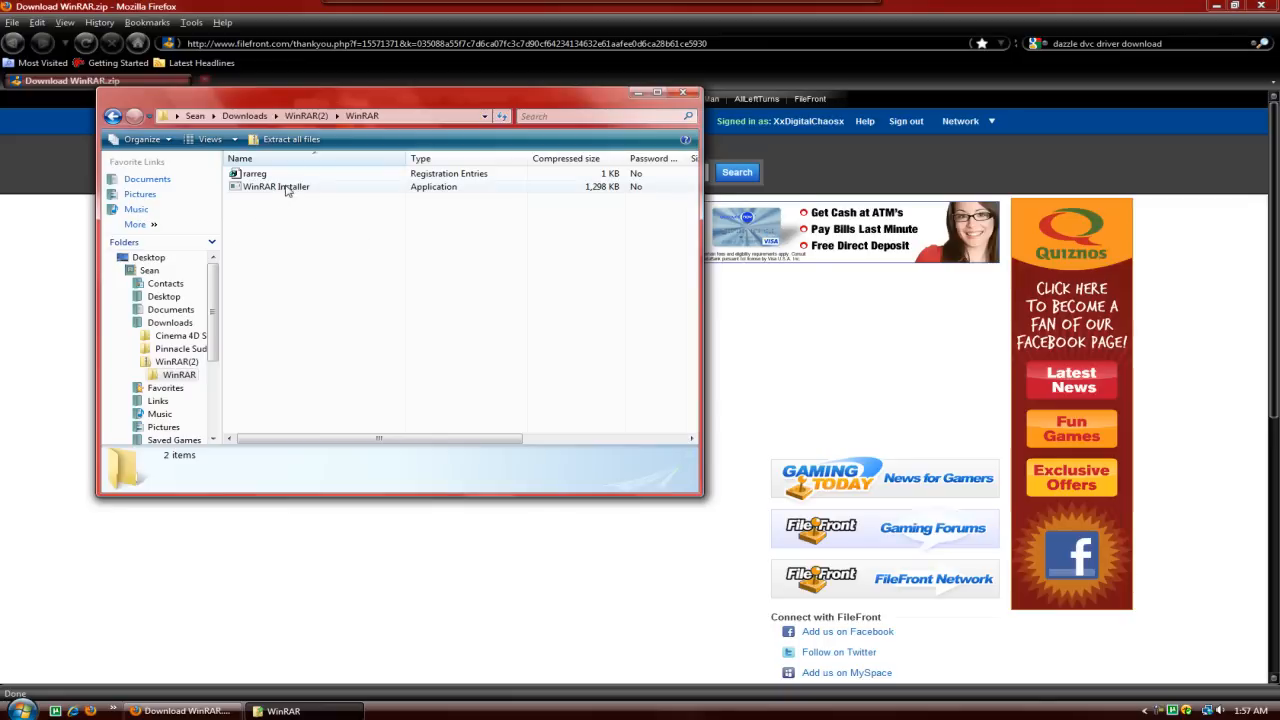
pyautogui.doubleClick(266, 188)
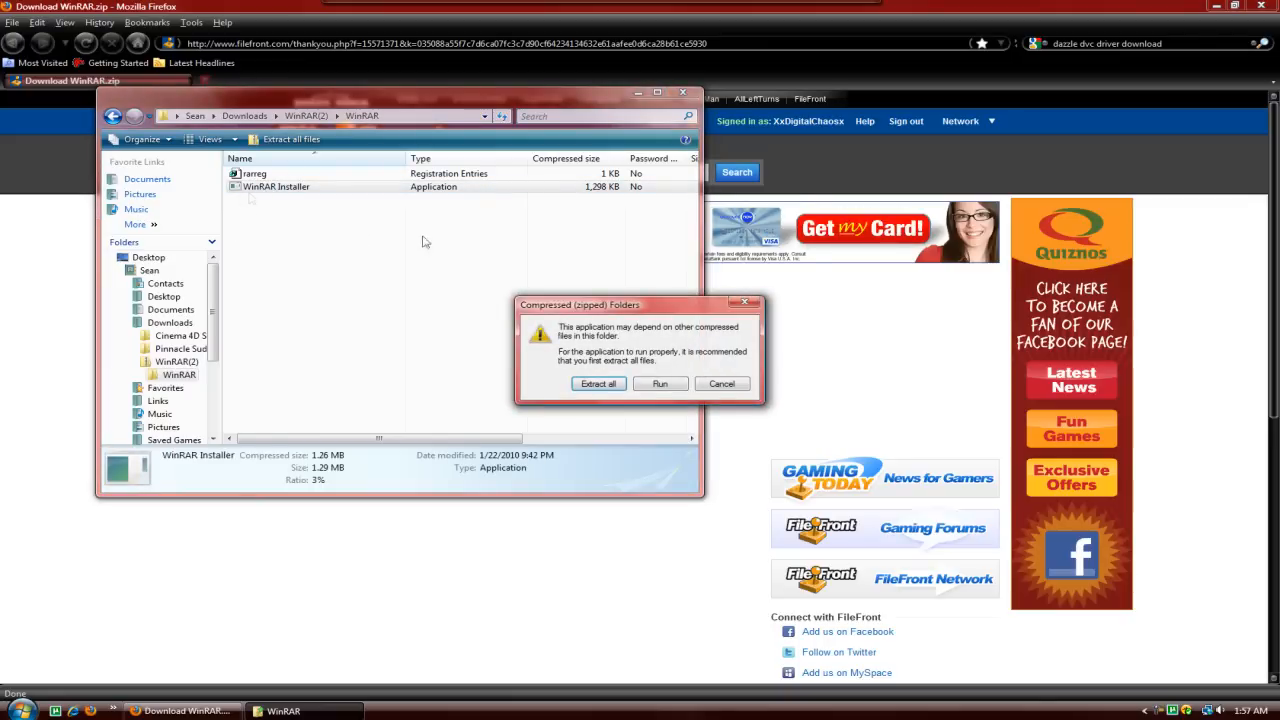
# Step: Run the installer directly, accept default shell settings, finish setup and dismiss the 32-bit warning
pyautogui.click(659, 384)
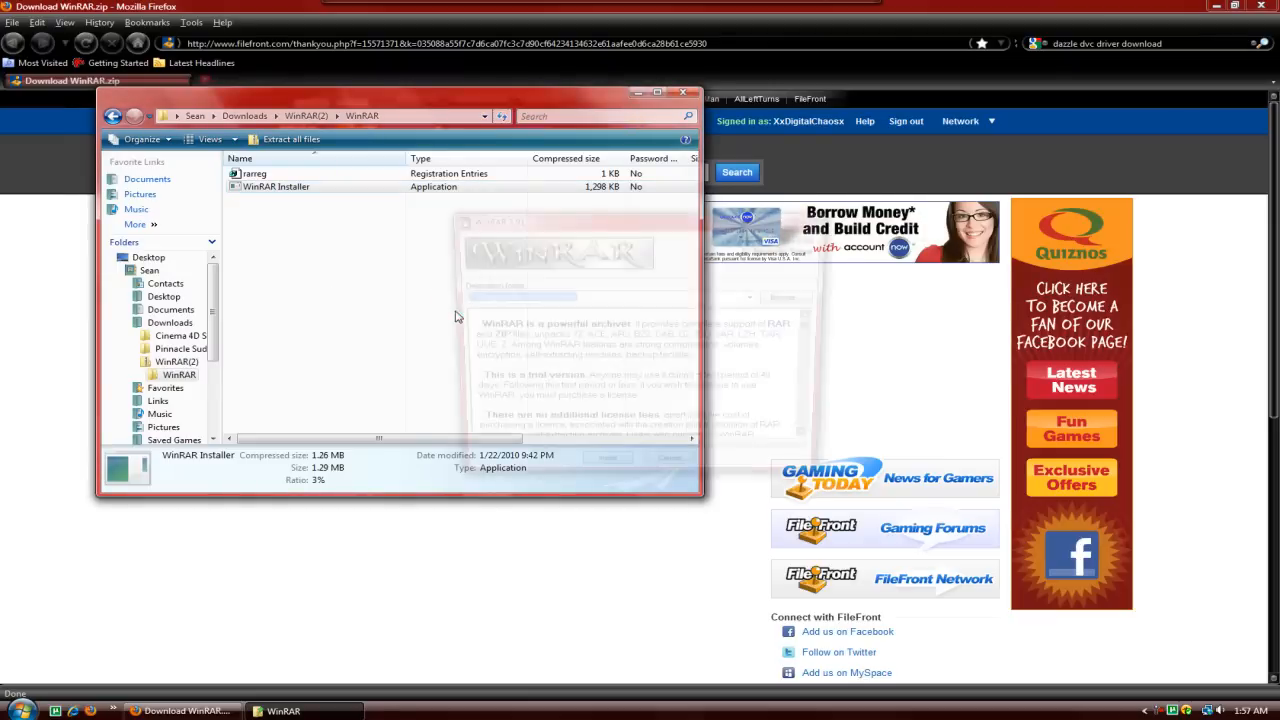
pyautogui.click(604, 473)
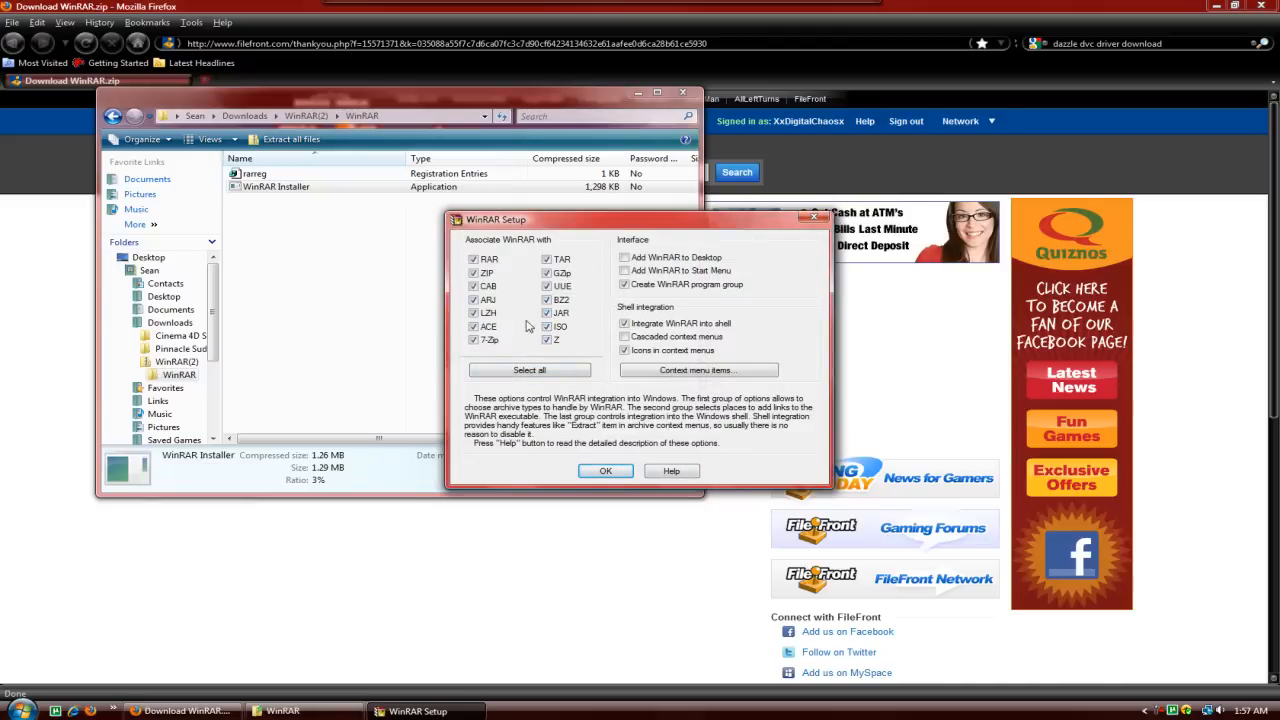
pyautogui.click(600, 471)
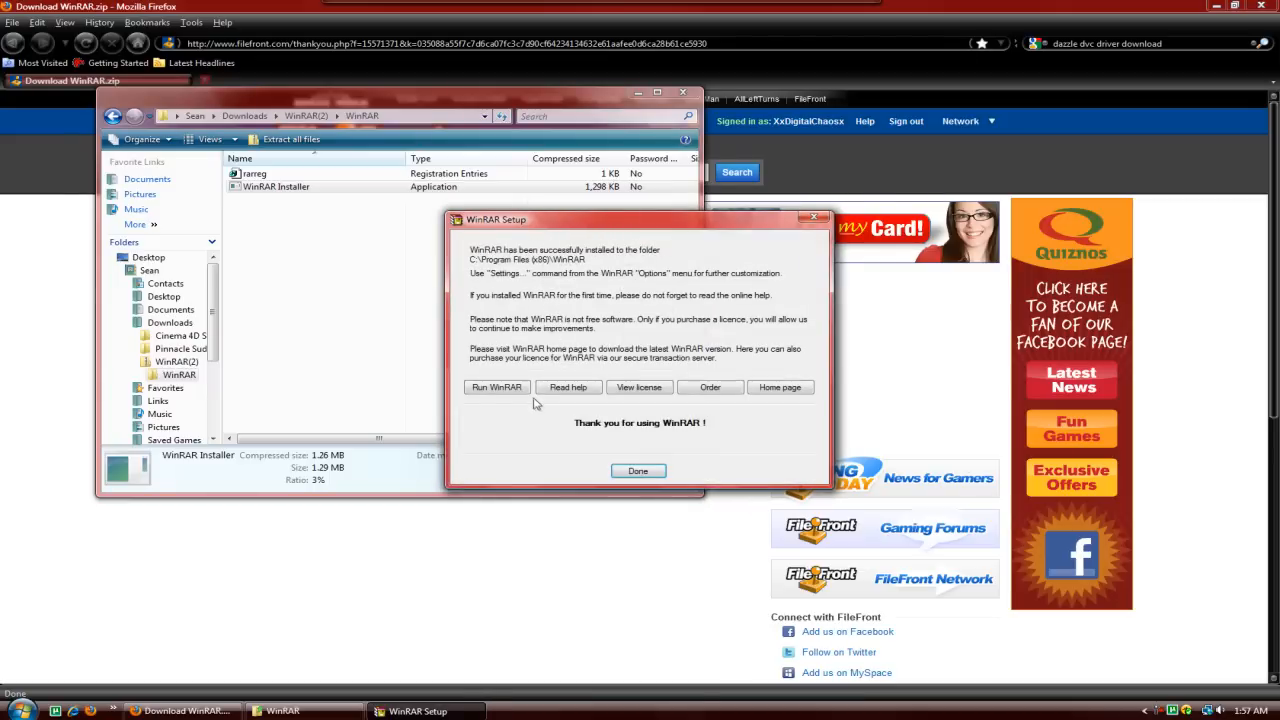
pyautogui.click(637, 471)
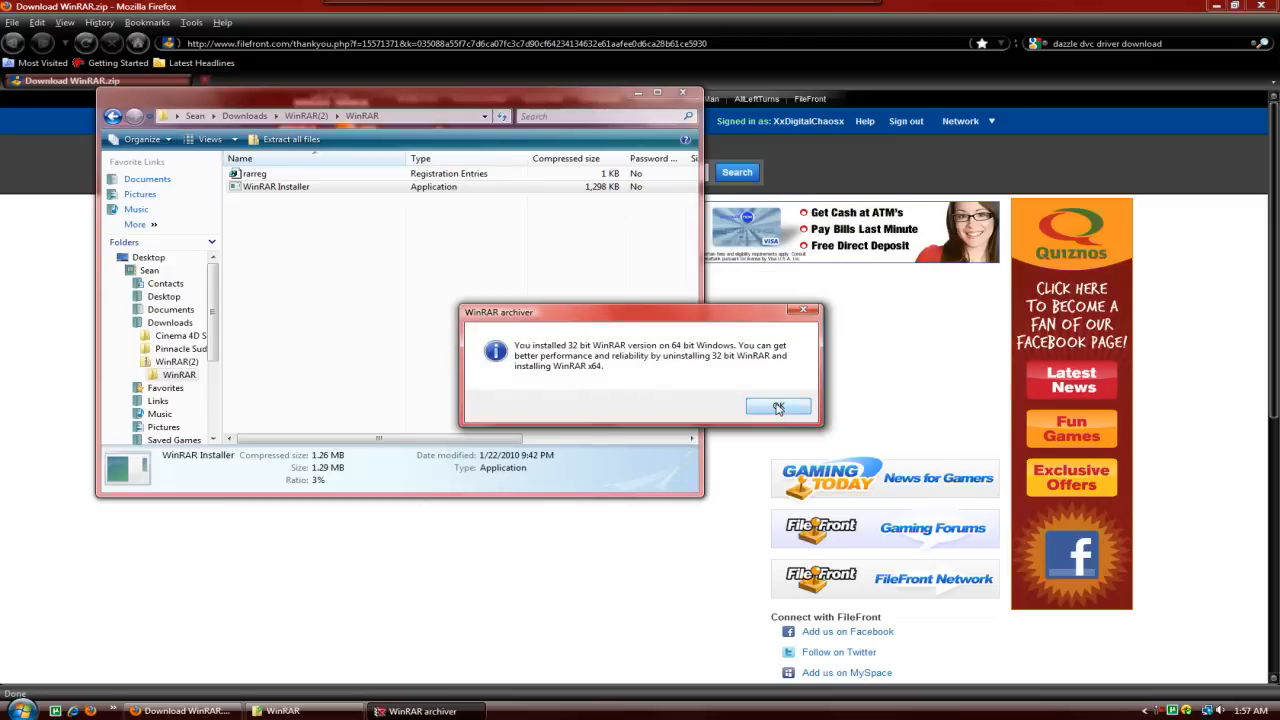
pyautogui.click(779, 408)
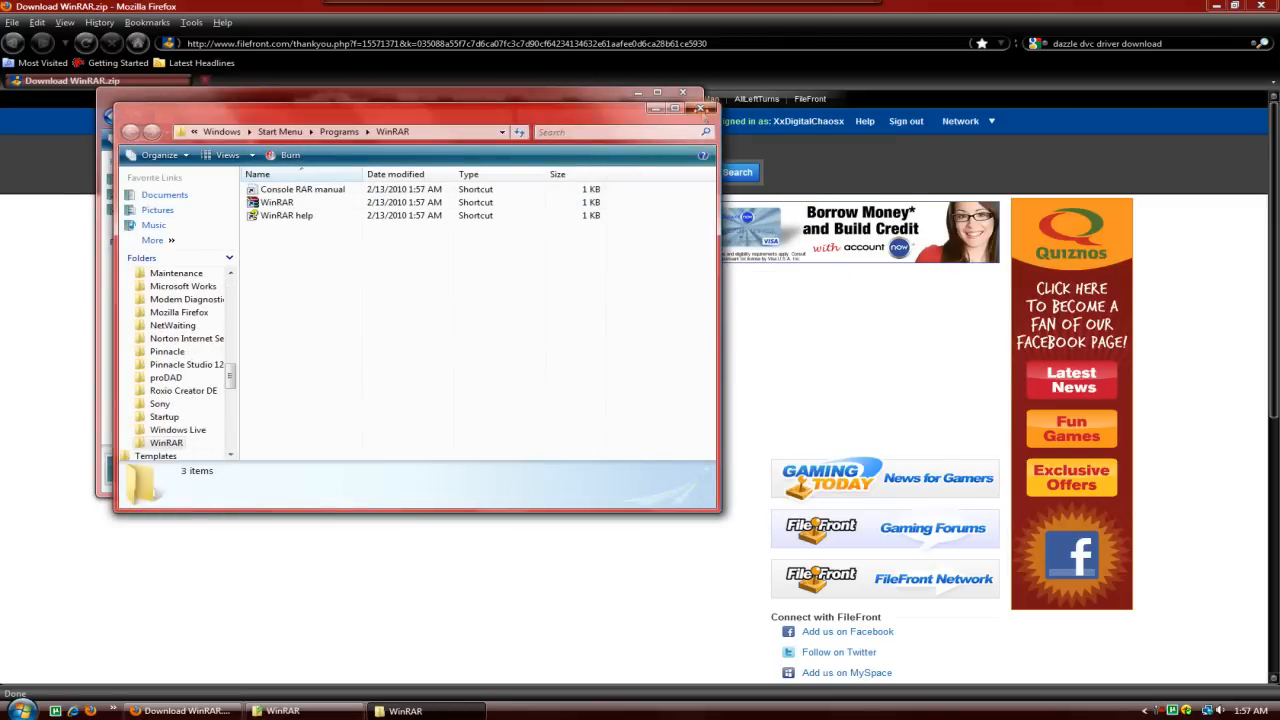
pyautogui.click(700, 108)
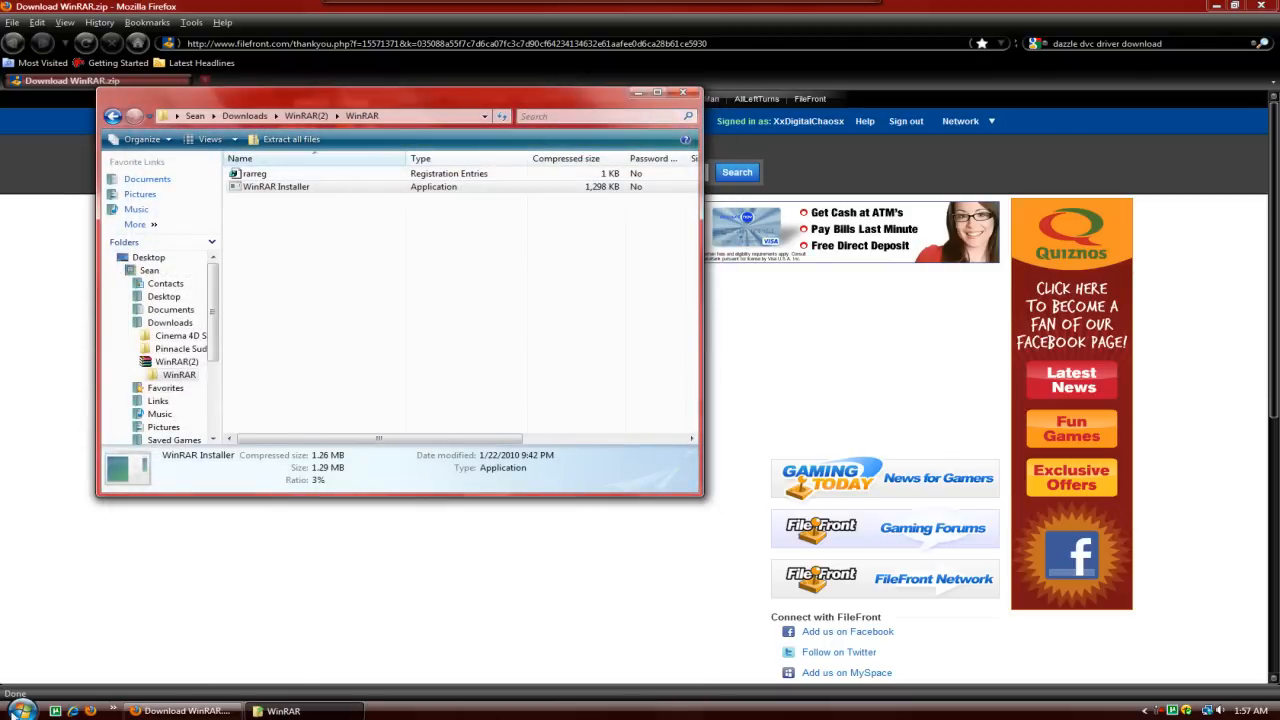
# Step: Browse Computer > OS (C:) > Program Files (x86) > WinRAR and bring the WinRAR(2) zip window forward
pyautogui.click(20, 710)
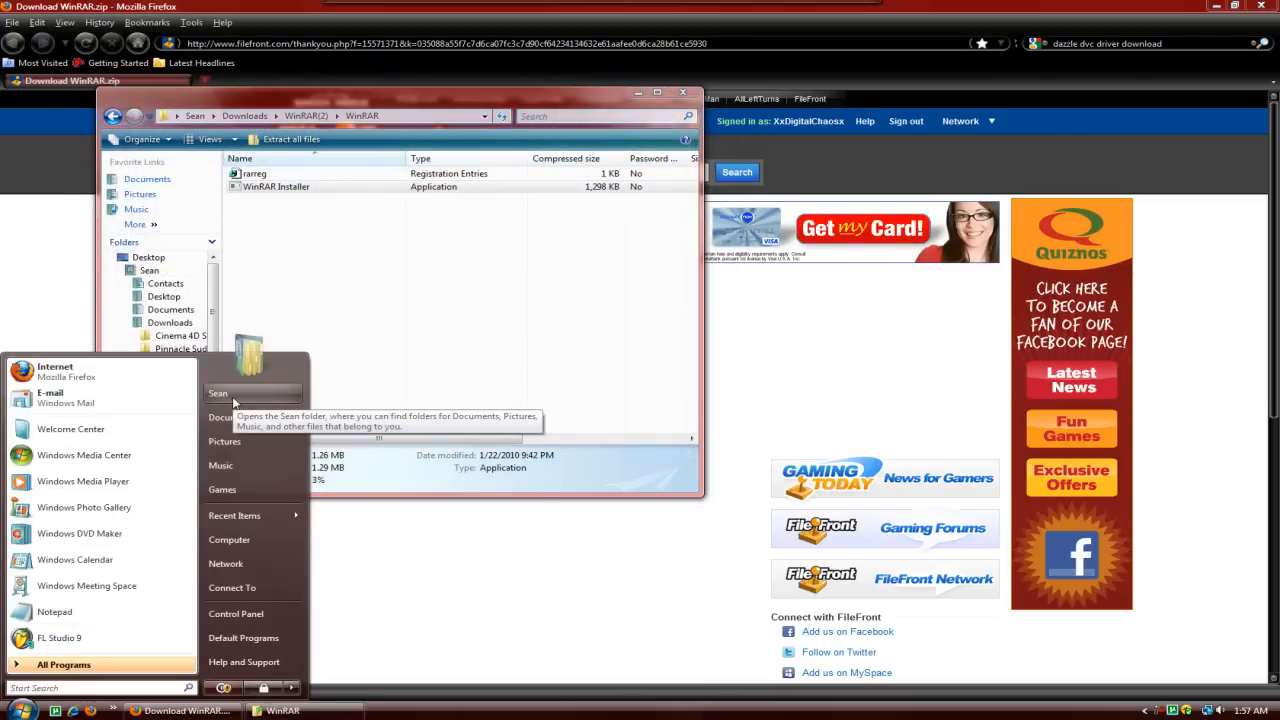
pyautogui.click(229, 539)
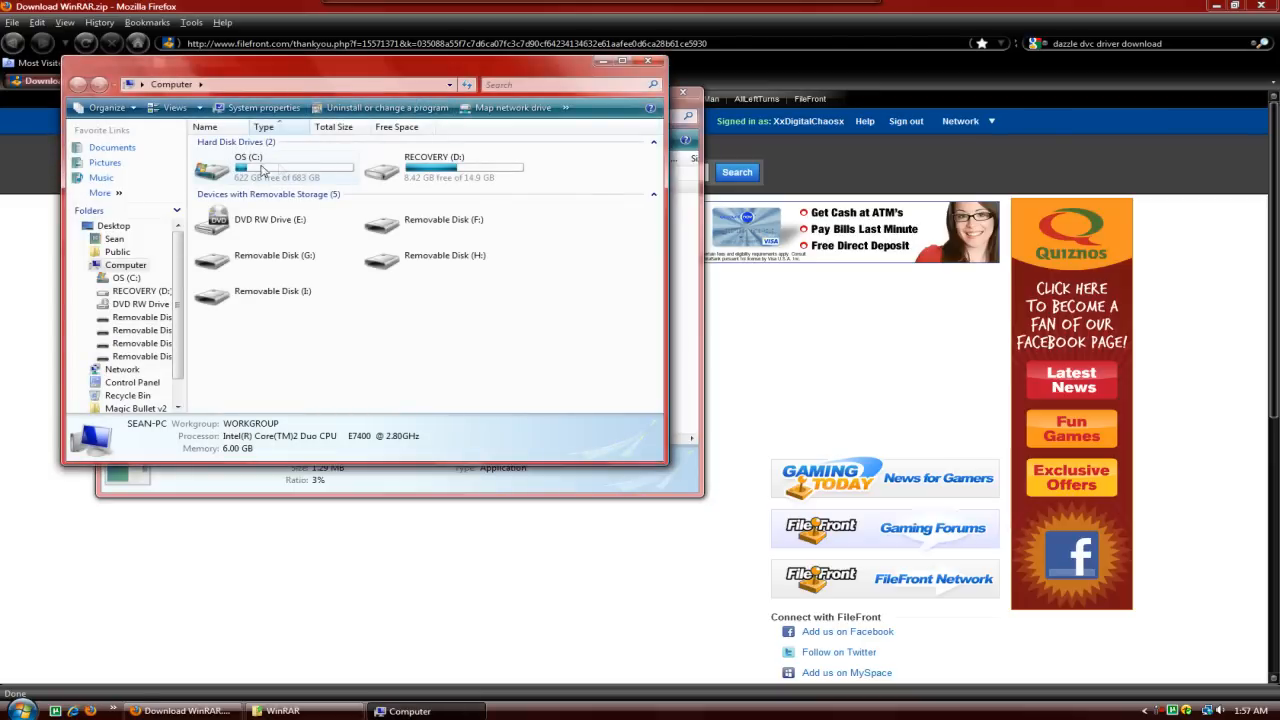
pyautogui.doubleClick(293, 175)
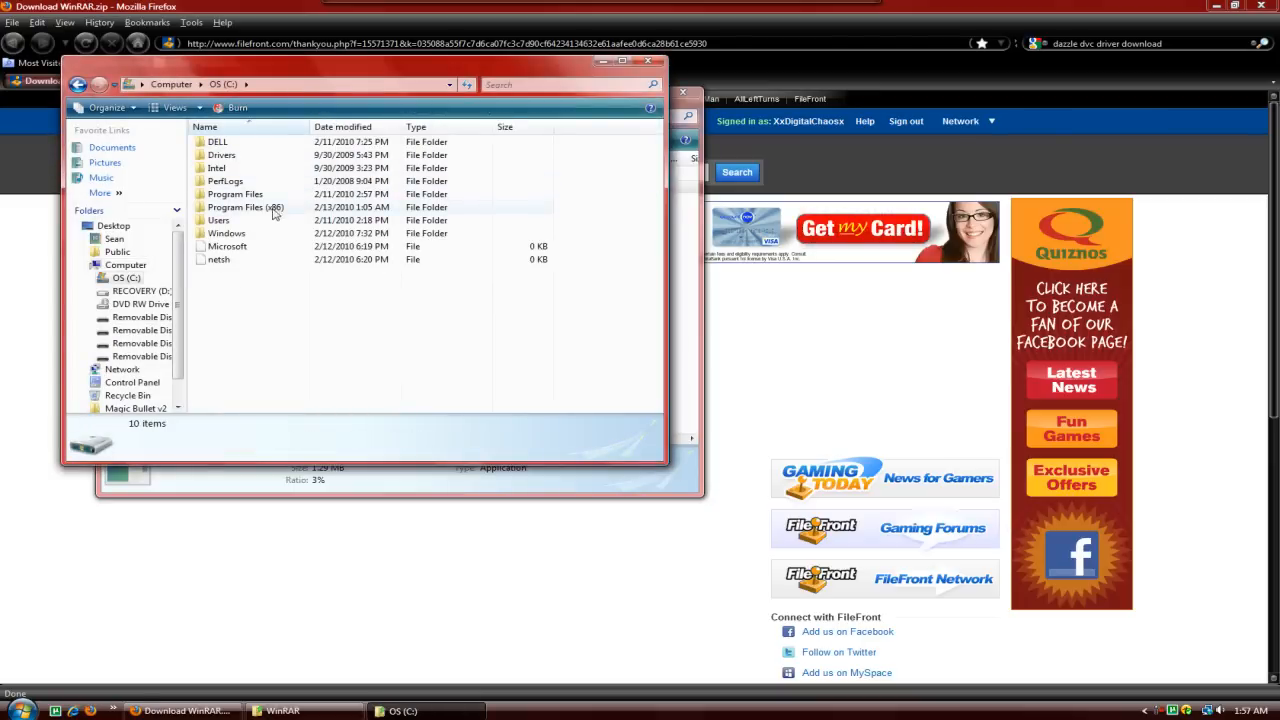
pyautogui.scroll(-5, 285, 300)
pyautogui.scroll(-5, 285, 305)
pyautogui.scroll(-1, 290, 311)
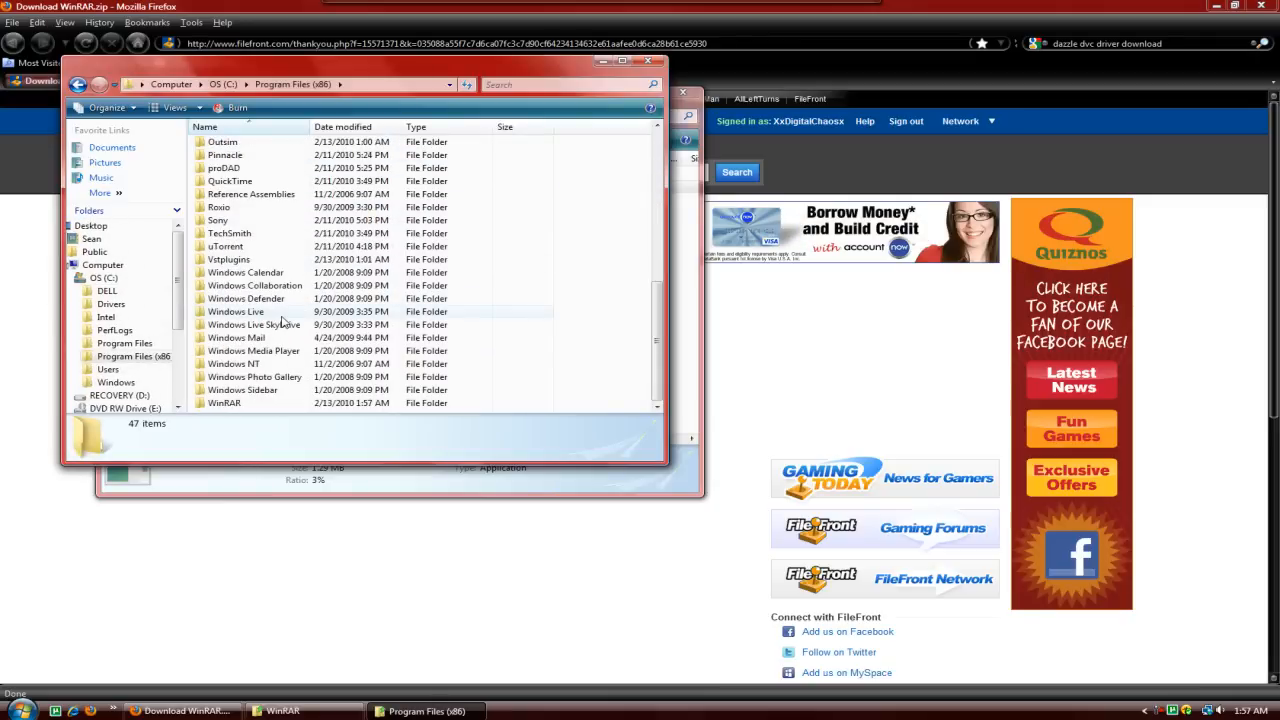
pyautogui.doubleClick(225, 403)
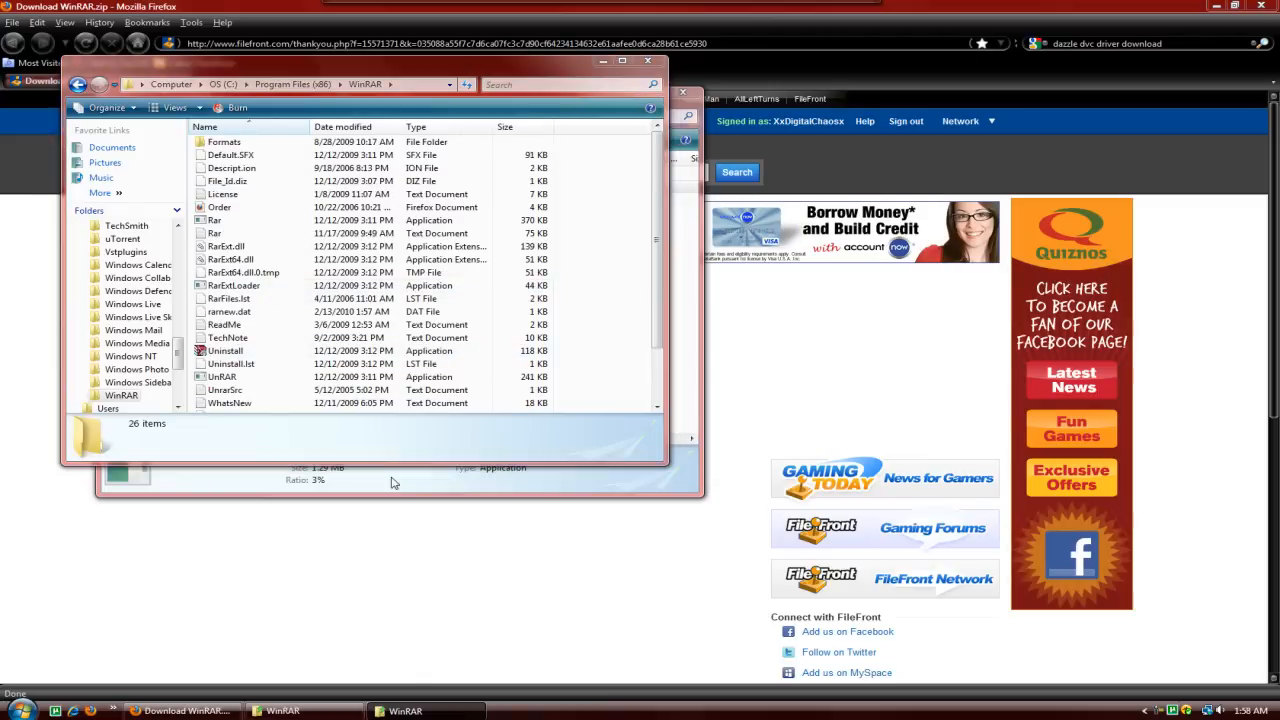
pyautogui.click(693, 178)
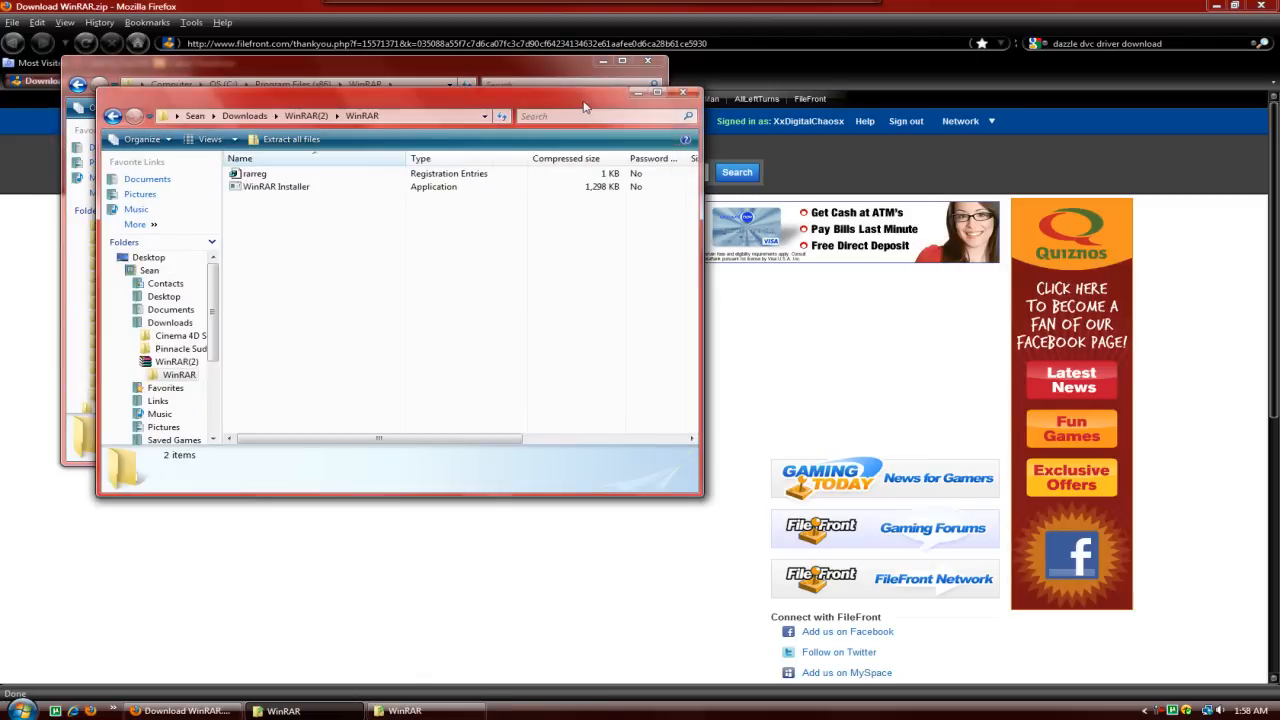
# Step: Move rarreg.key into C:\Program Files (x86)\WinRAR, continuing past Access Denied, then close both windows
pyautogui.moveTo(590, 105); pyautogui.dragTo(1118, 143)
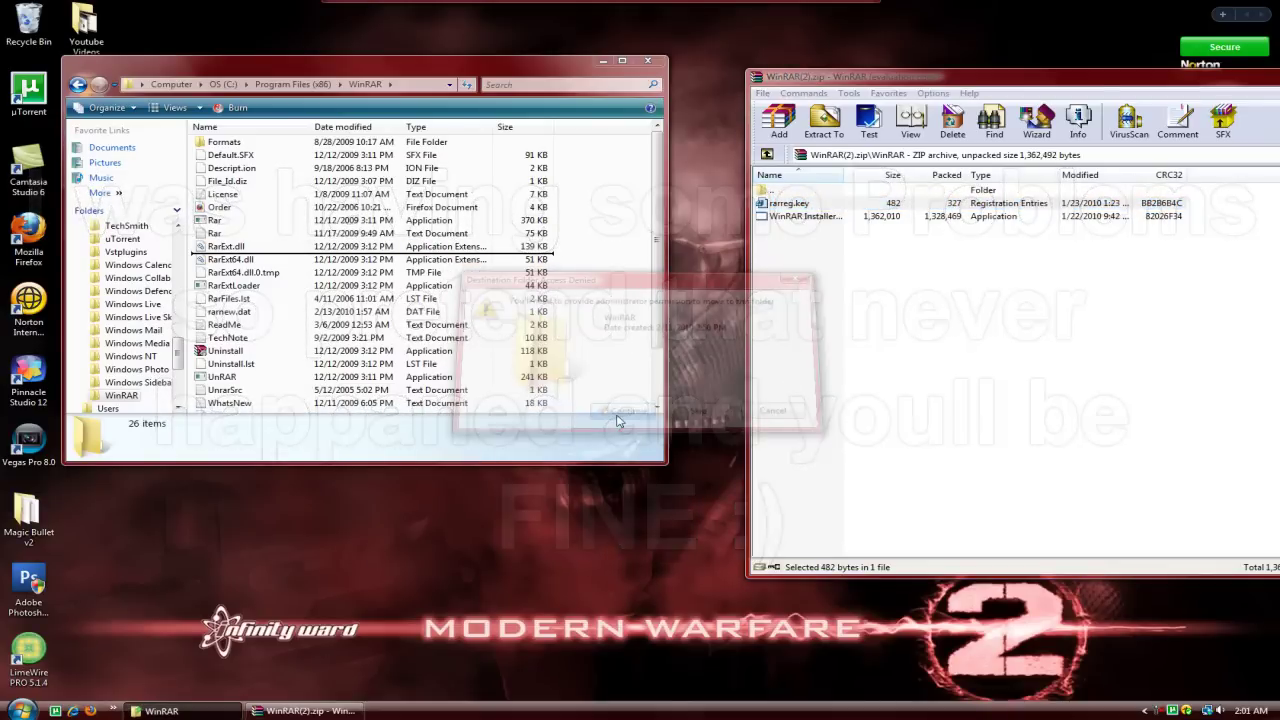
pyautogui.click(618, 420)
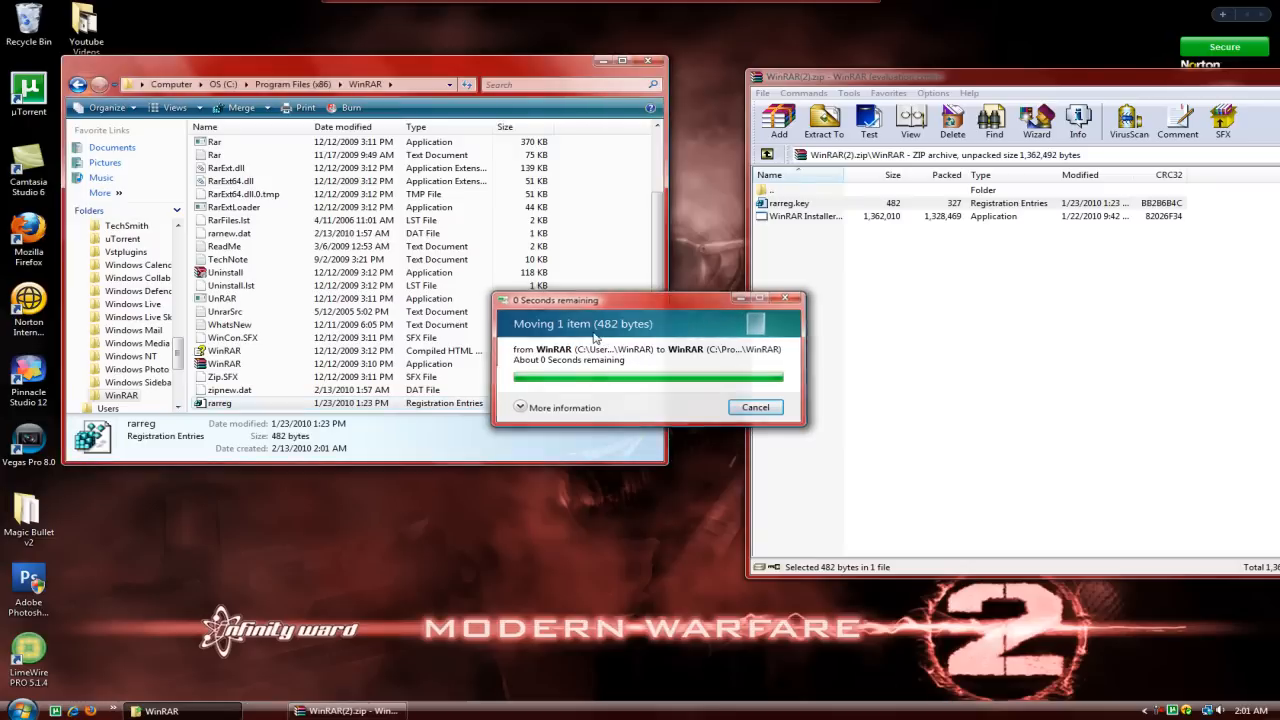
pyautogui.click(660, 64)
pyautogui.moveTo(1170, 78); pyautogui.dragTo(740, 153)
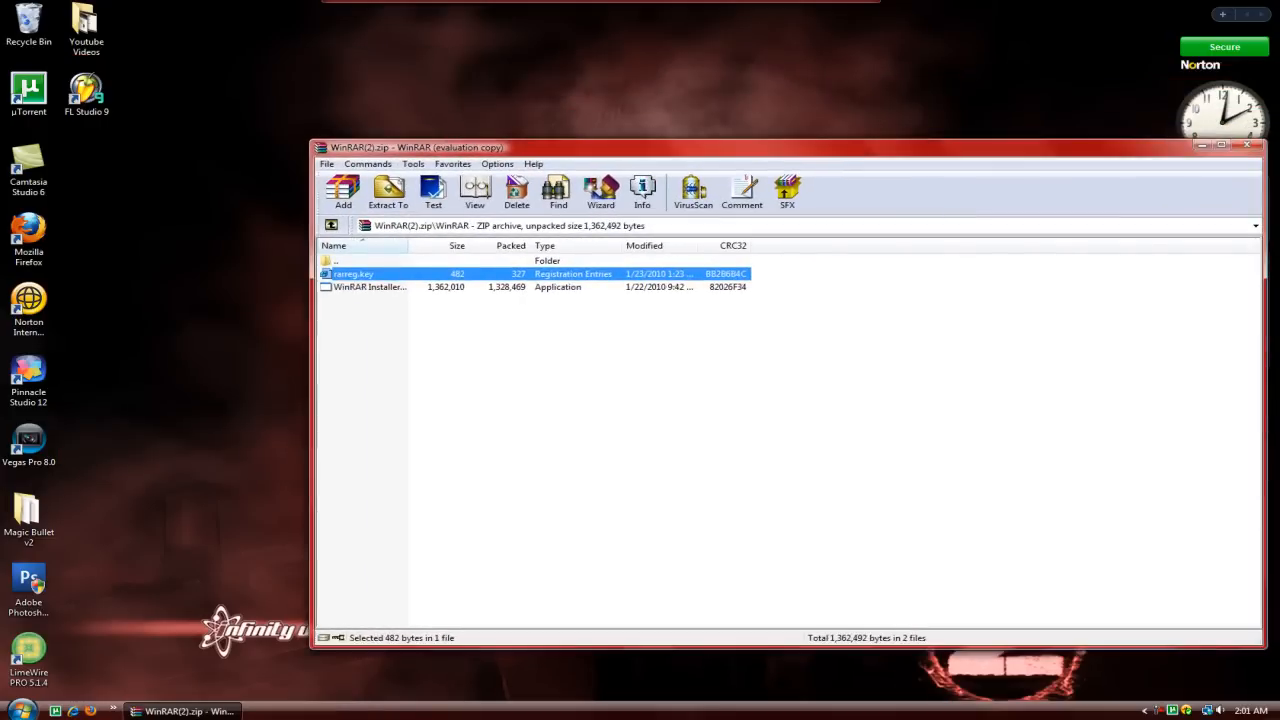
pyautogui.click(1247, 148)
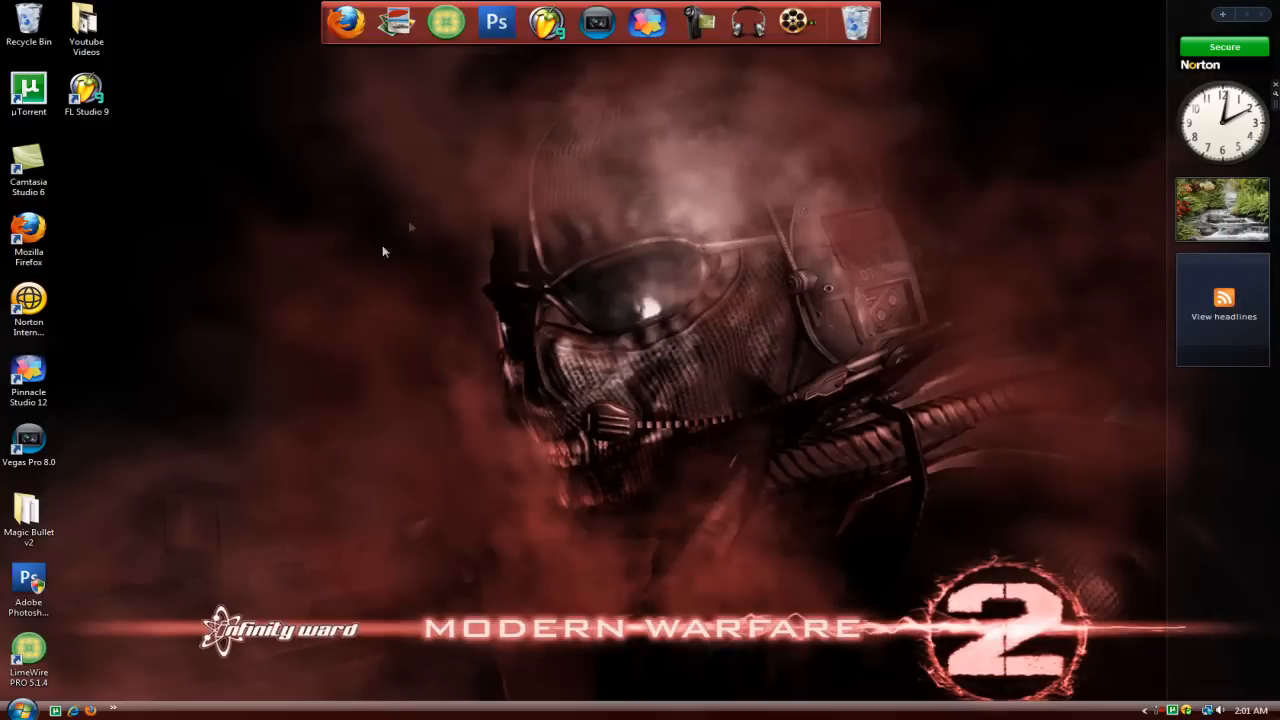
# Step: From the desktop, bring up the Start menu listing WinRAR
pyautogui.moveTo(367, 210); pyautogui.dragTo(845, 352)
pyautogui.moveTo(945, 426); pyautogui.dragTo(1128, 588)
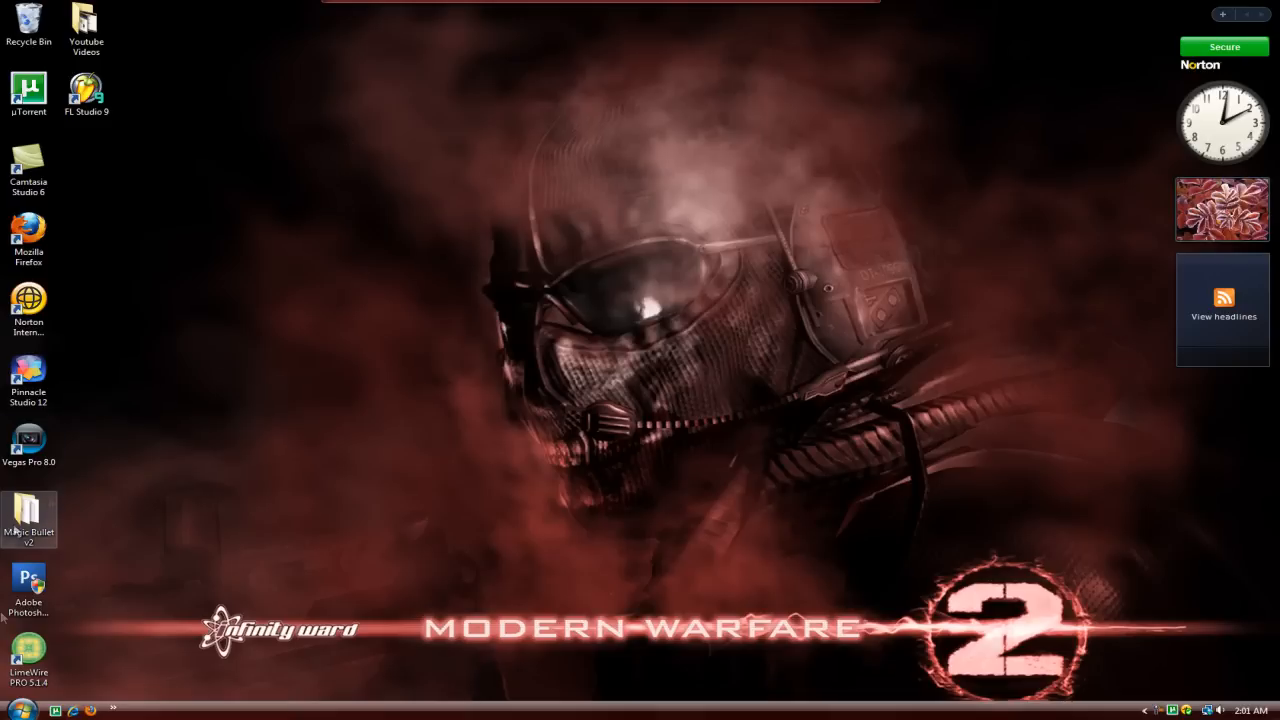
pyautogui.press('super')
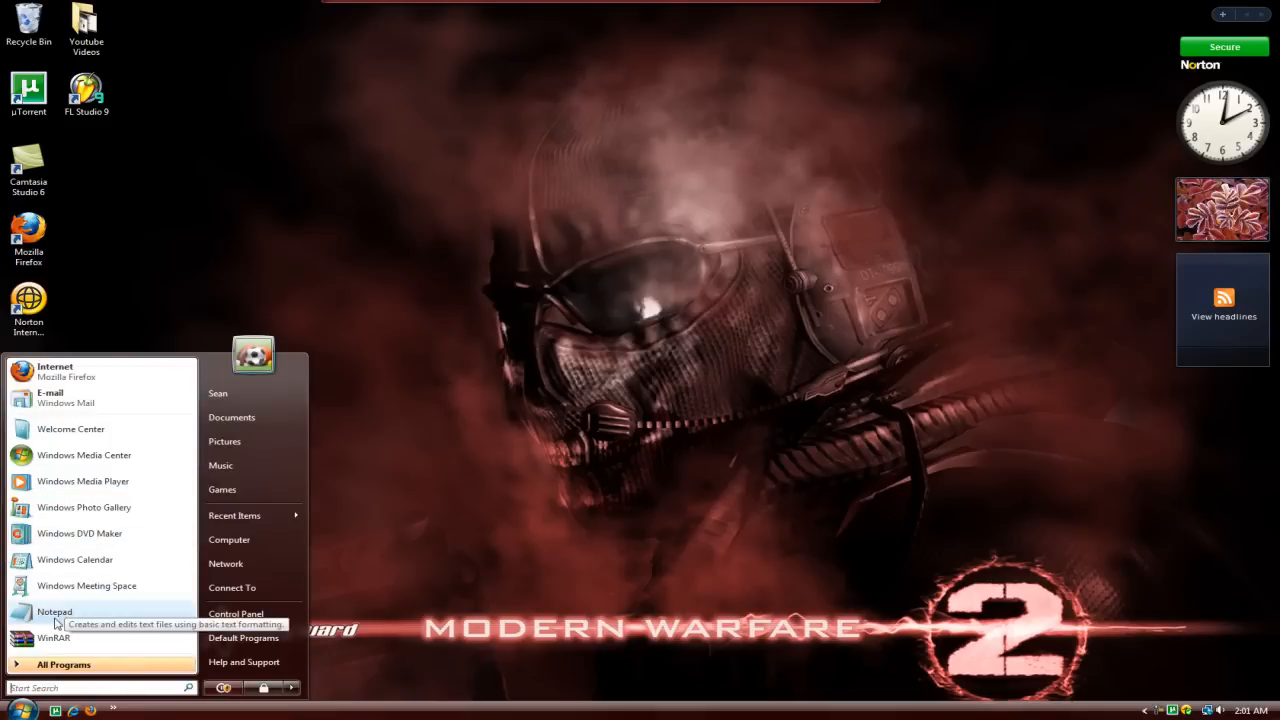
# Step: Launch WinRAR, view Help > About showing 3.91 with Unlimited Company License, then close WinRAR
pyautogui.click(54, 637)
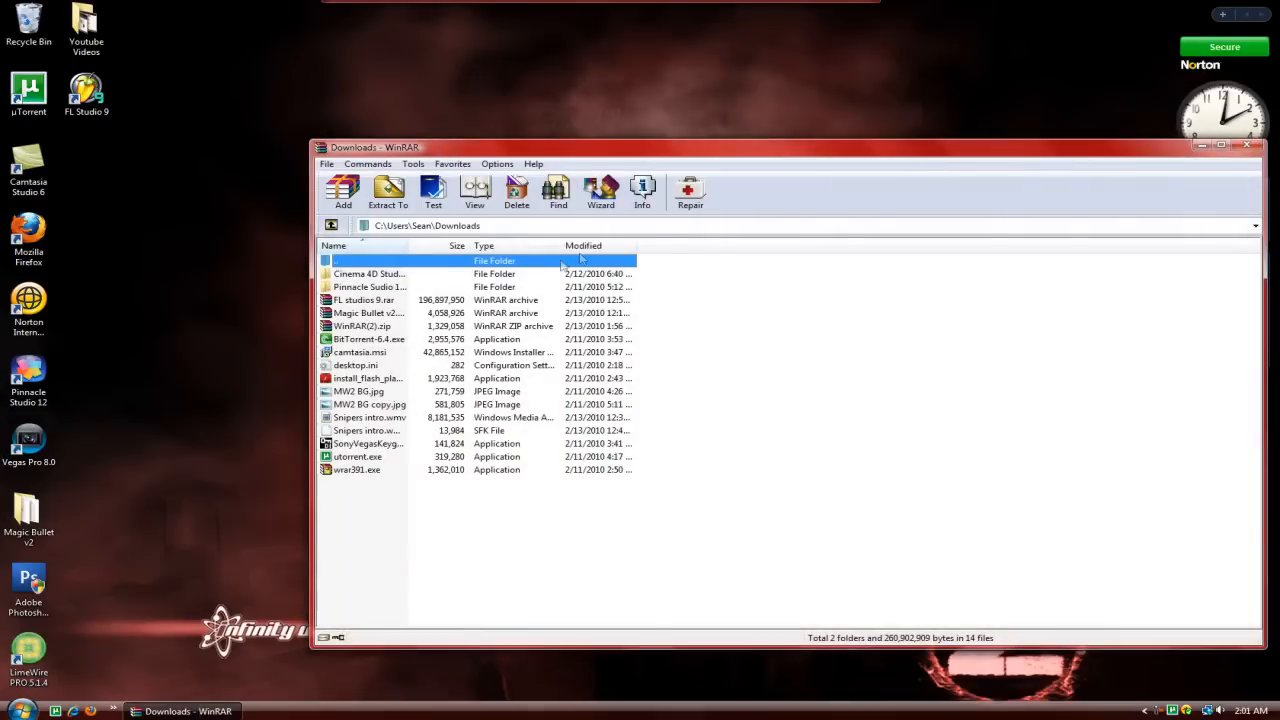
pyautogui.click(497, 164)
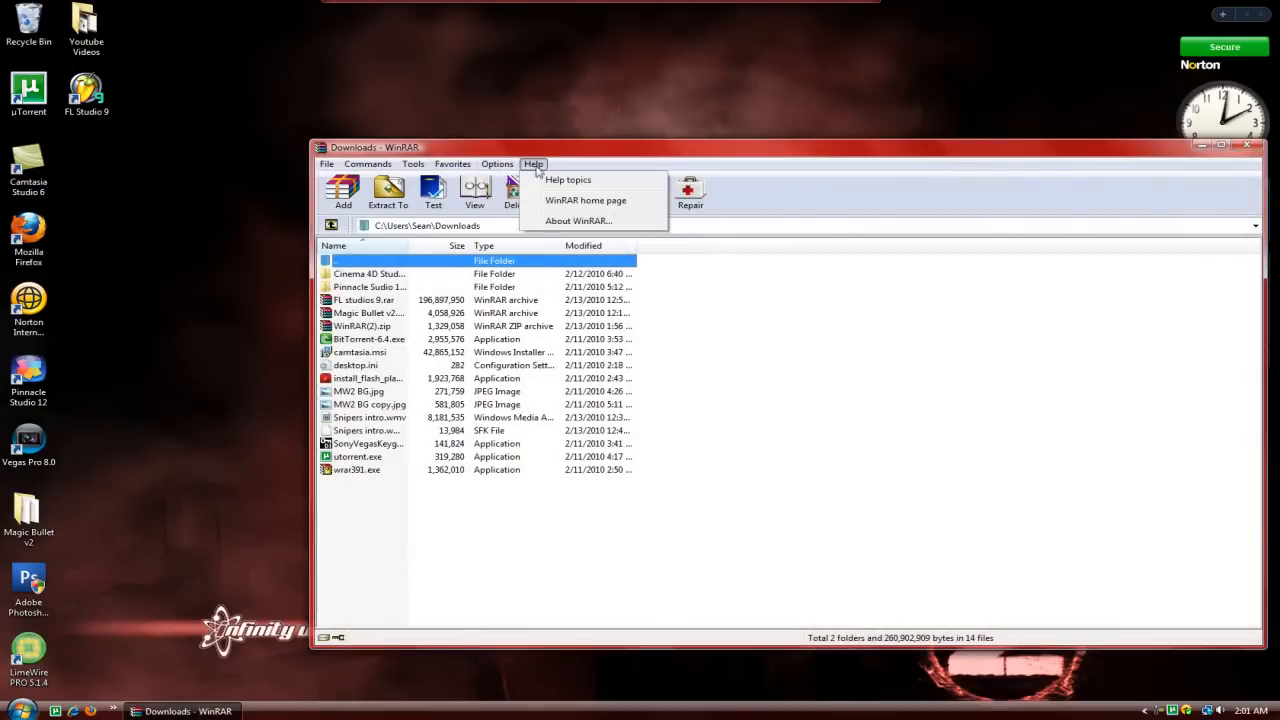
pyautogui.click(552, 230)
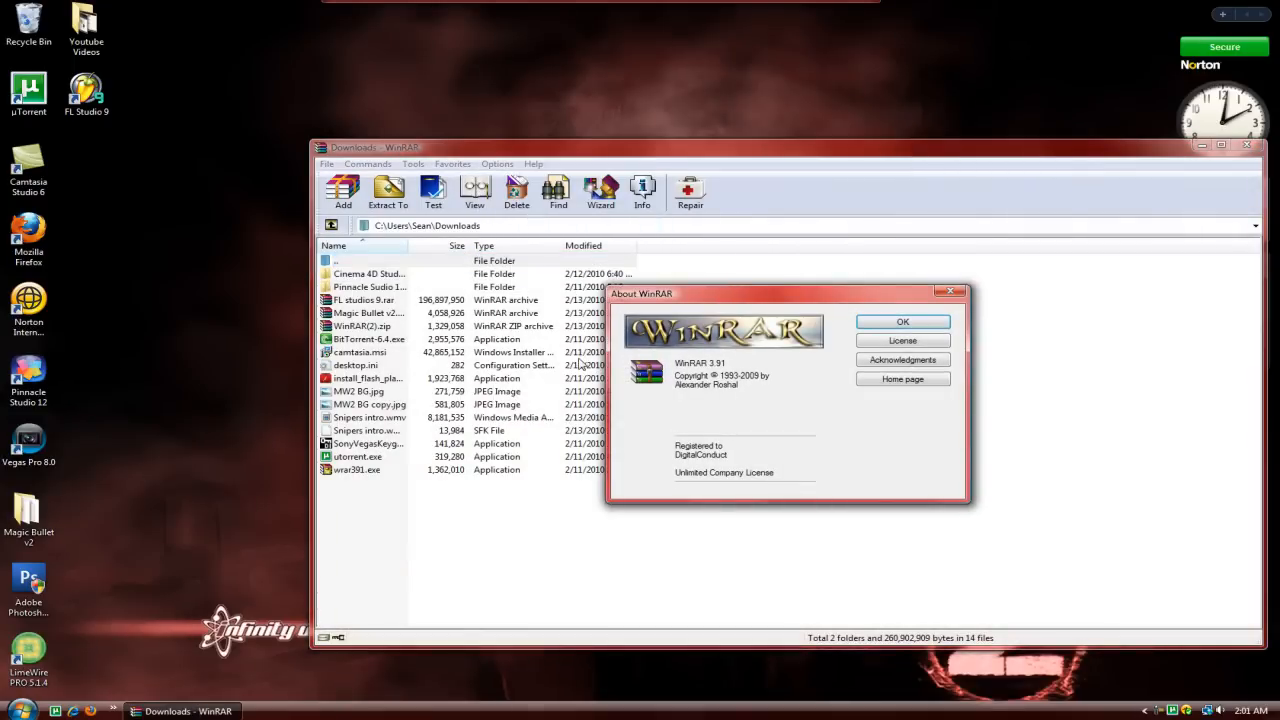
pyautogui.click(912, 327)
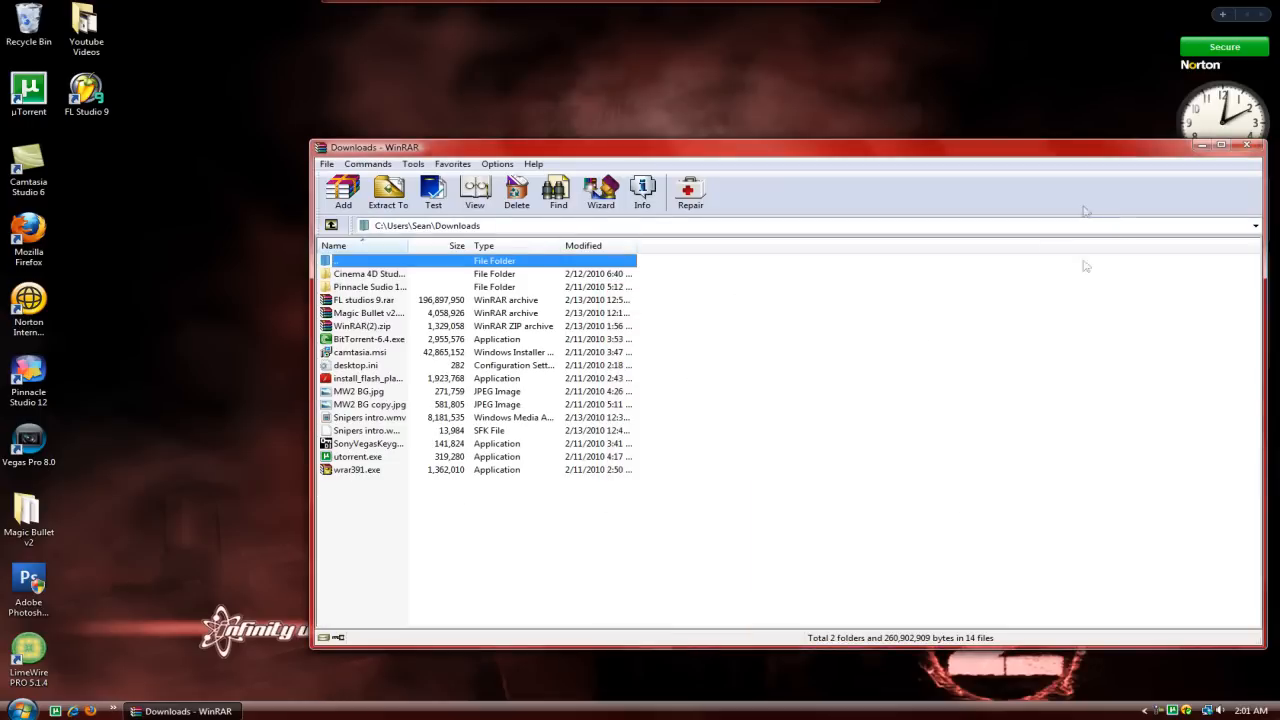
pyautogui.click(1247, 147)
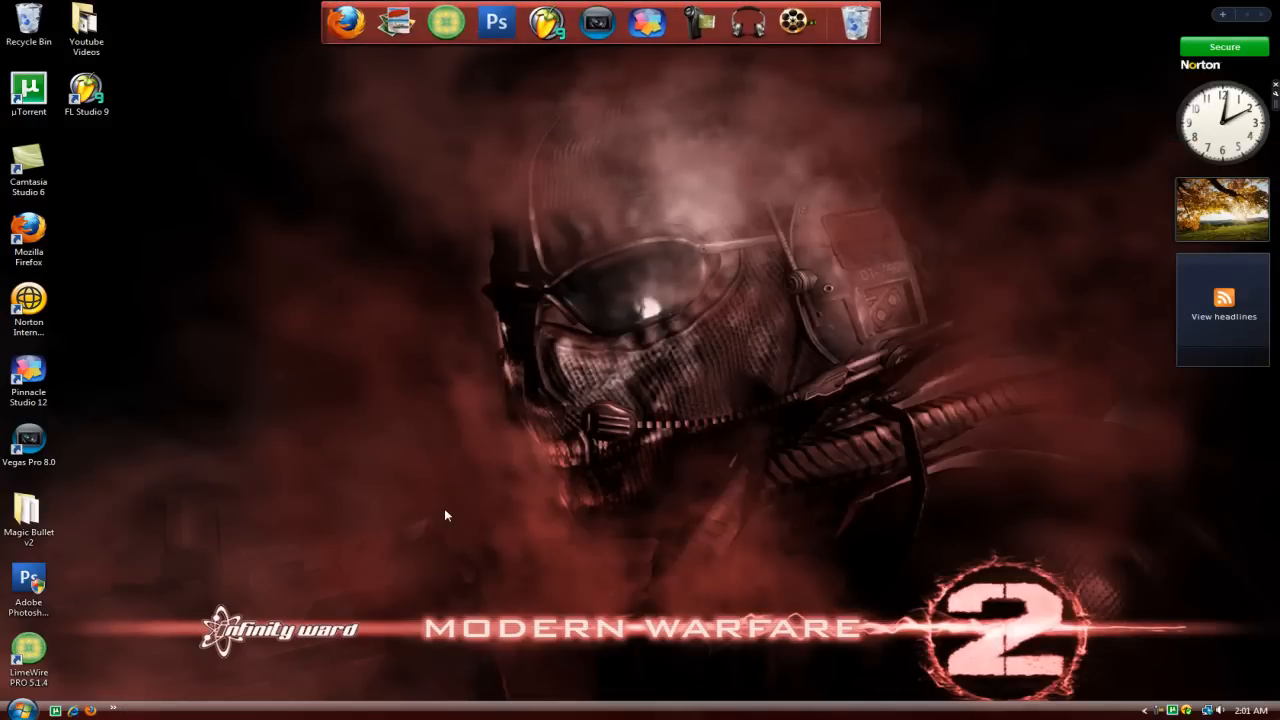